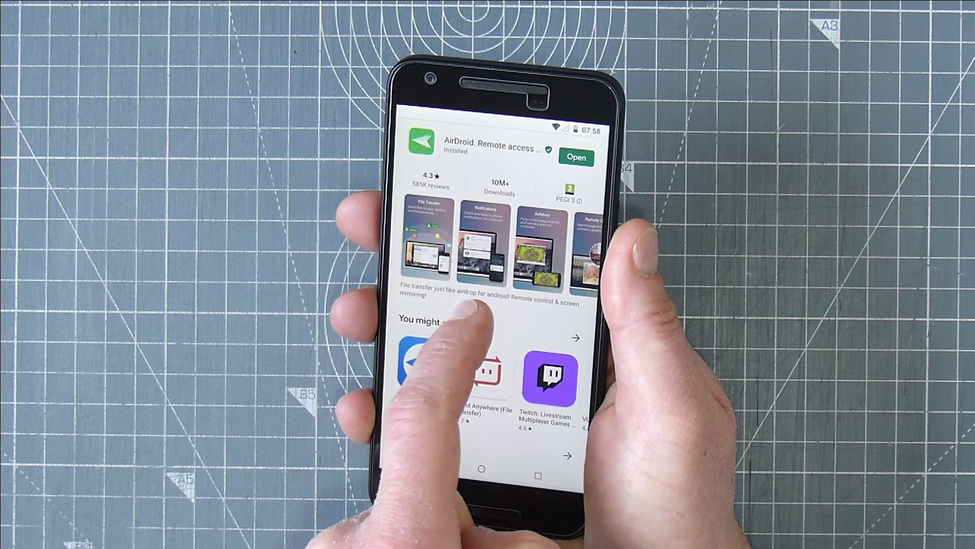
Launch AirDroid from the Play Store and allow its photos, media and files permission
left_click(567, 186)
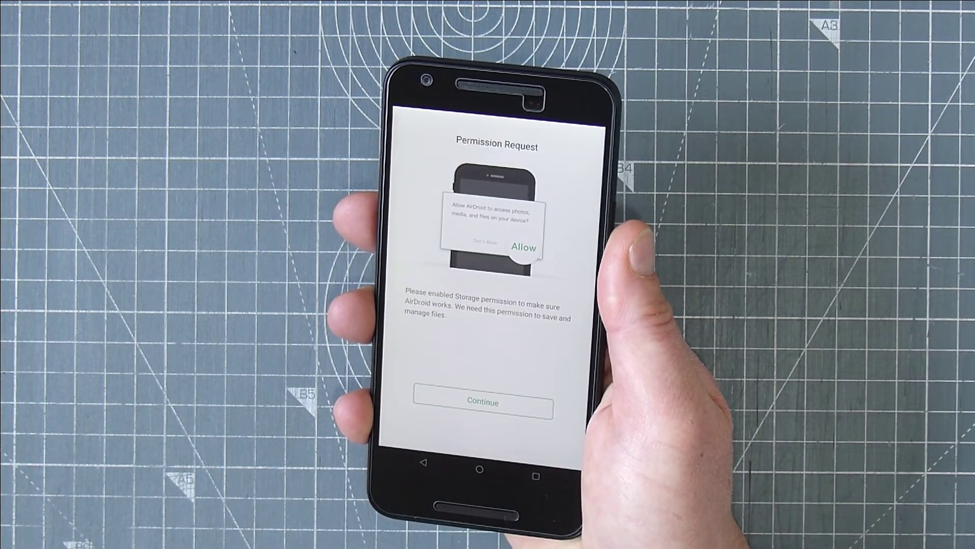
left_click(472, 401)
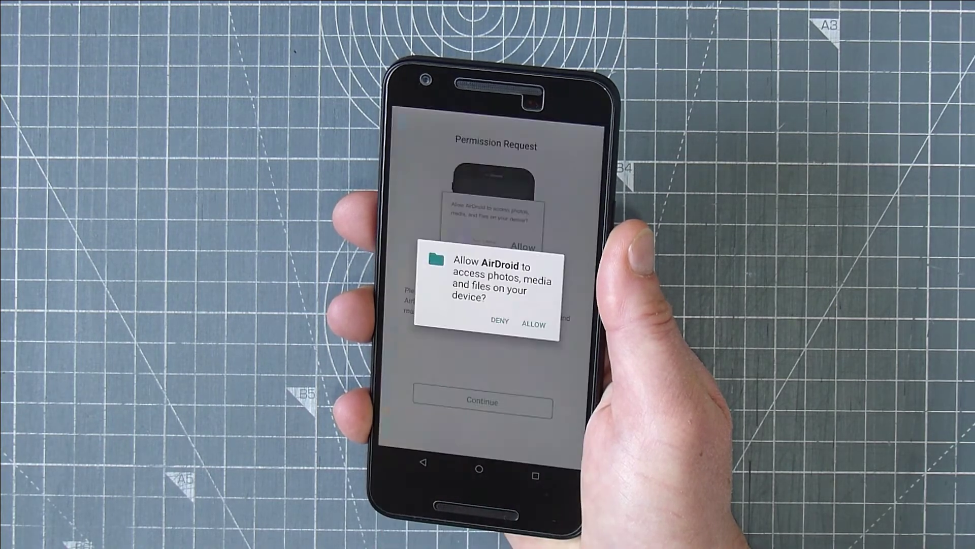
left_click(533, 324)
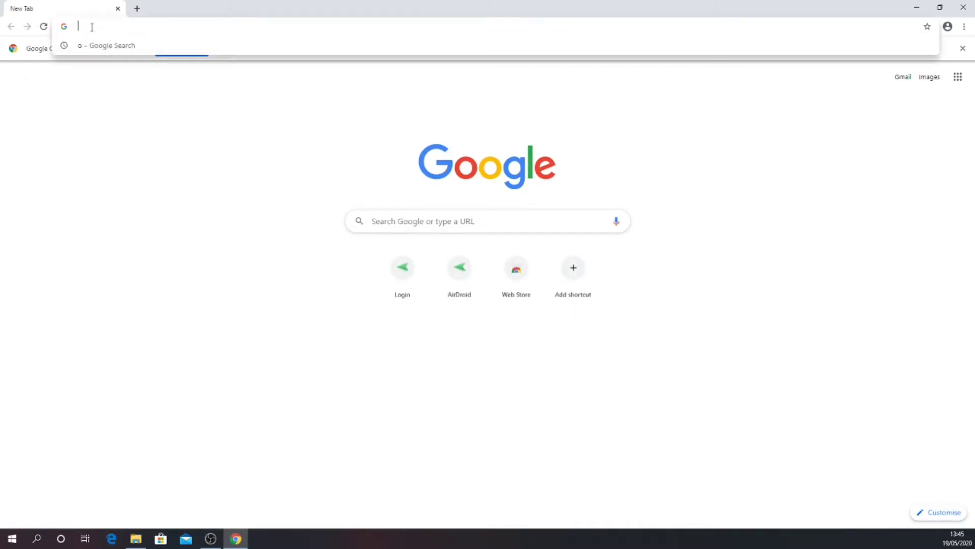
Search for obs and go to the Download page on obsproject.com
type("o")
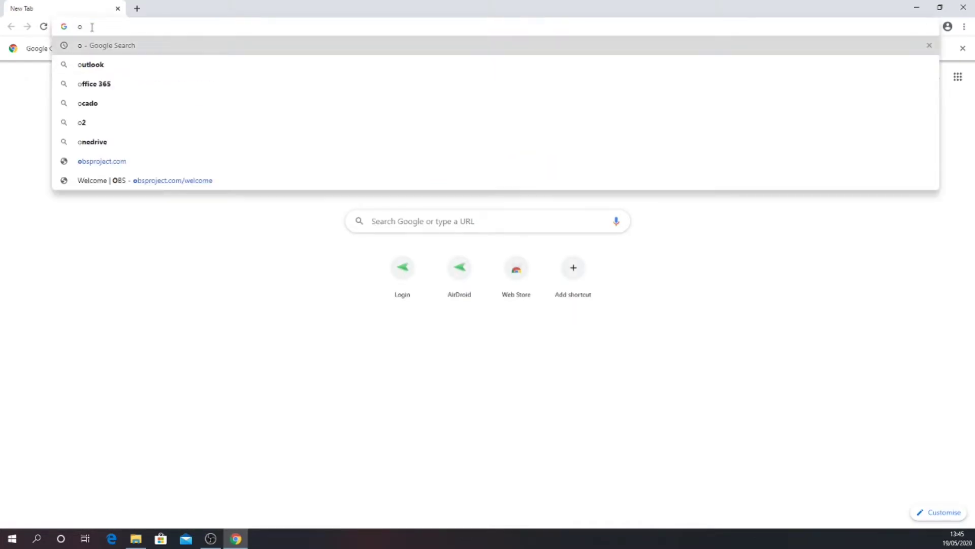
type("bs")
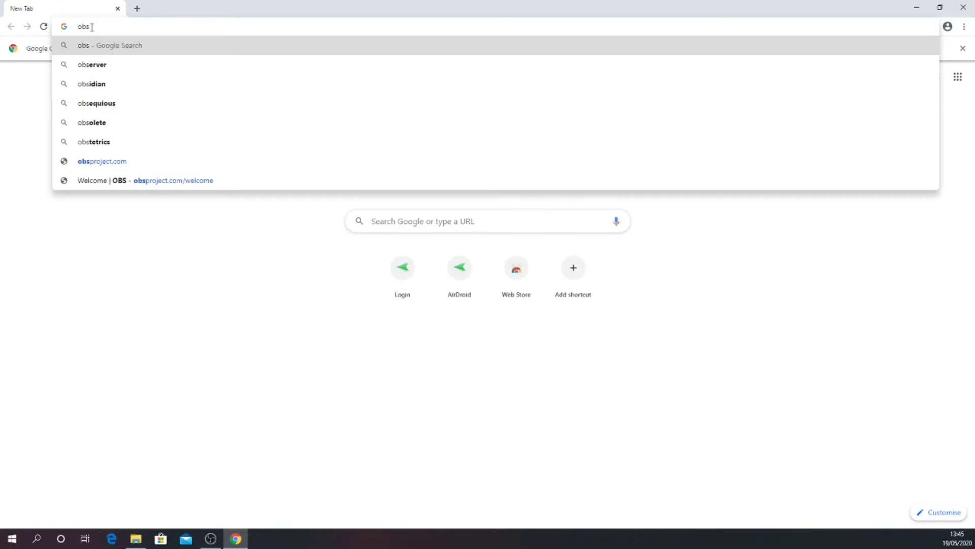
key("Return")
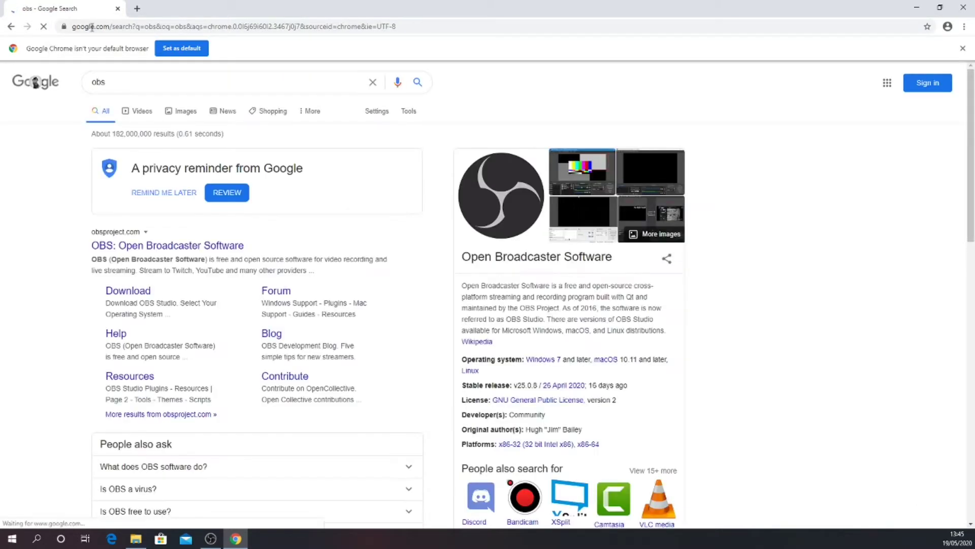
left_click(114, 252)
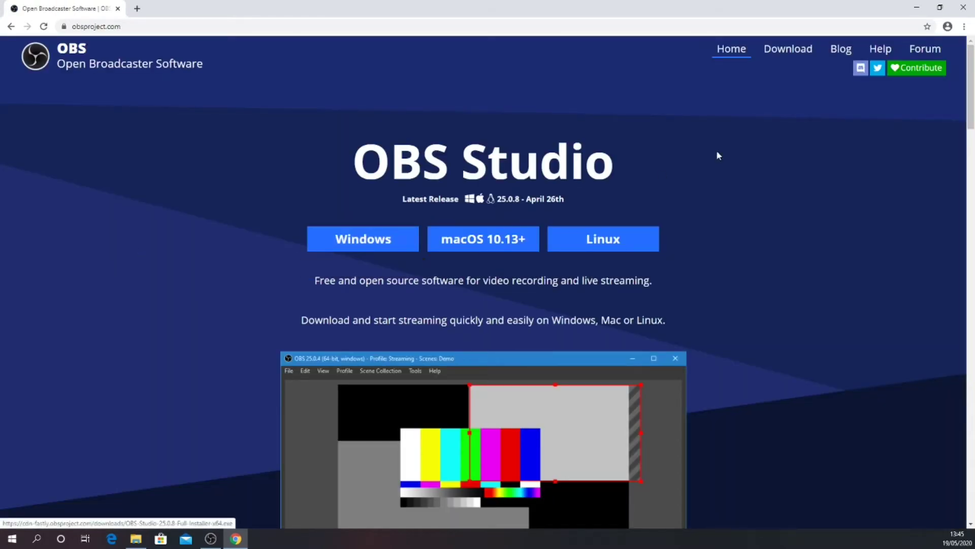
left_click(789, 50)
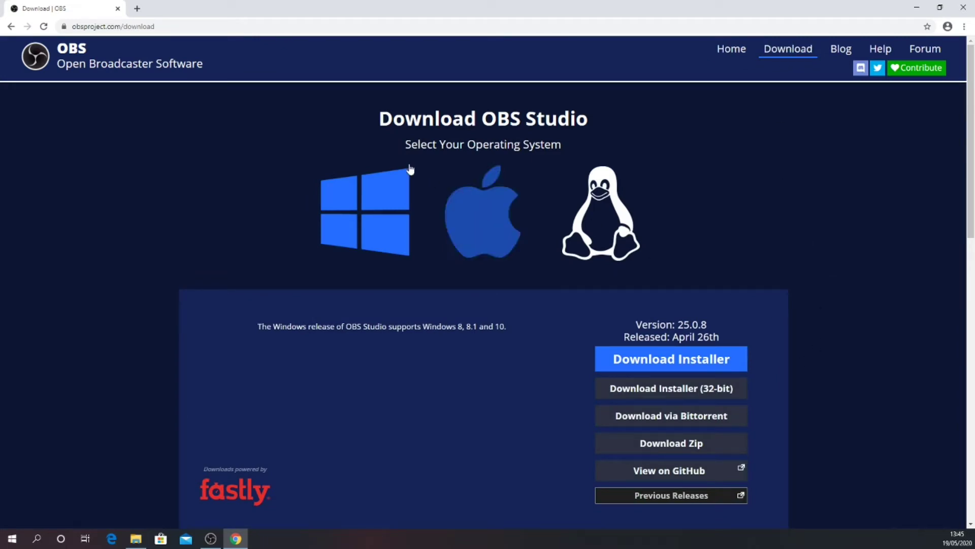
Enter the AirDroid Web address 192.168.0.222:8888 in Chrome's address bar
left_click(378, 29)
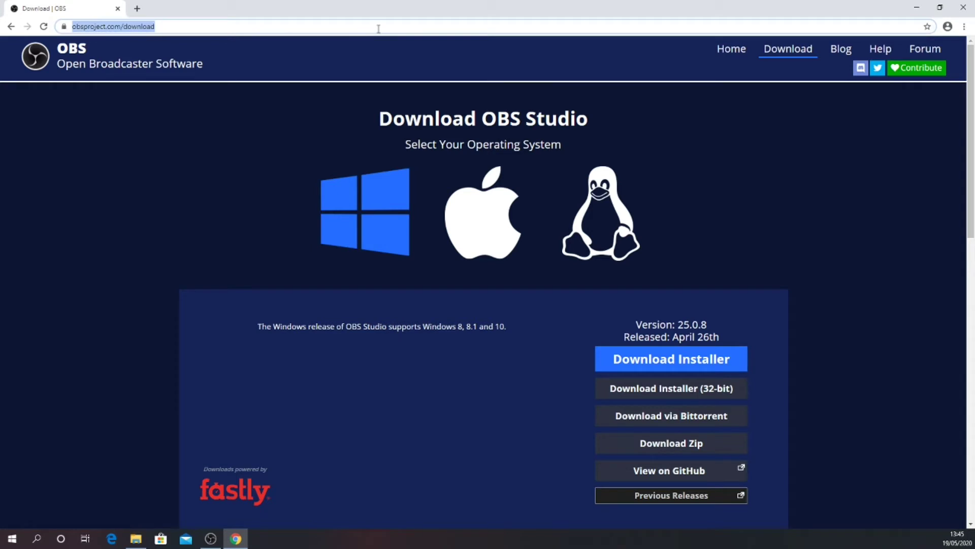
type("192.168.")
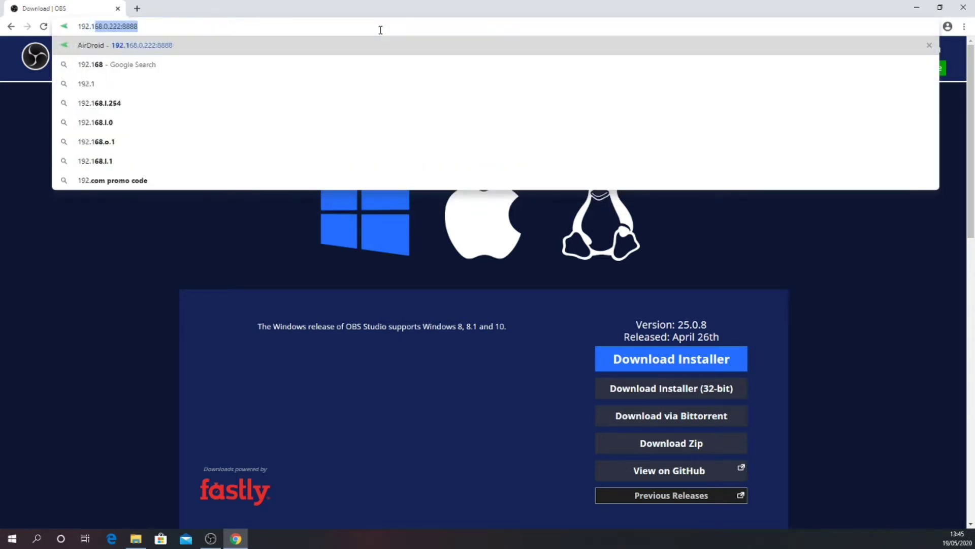
type("0.")
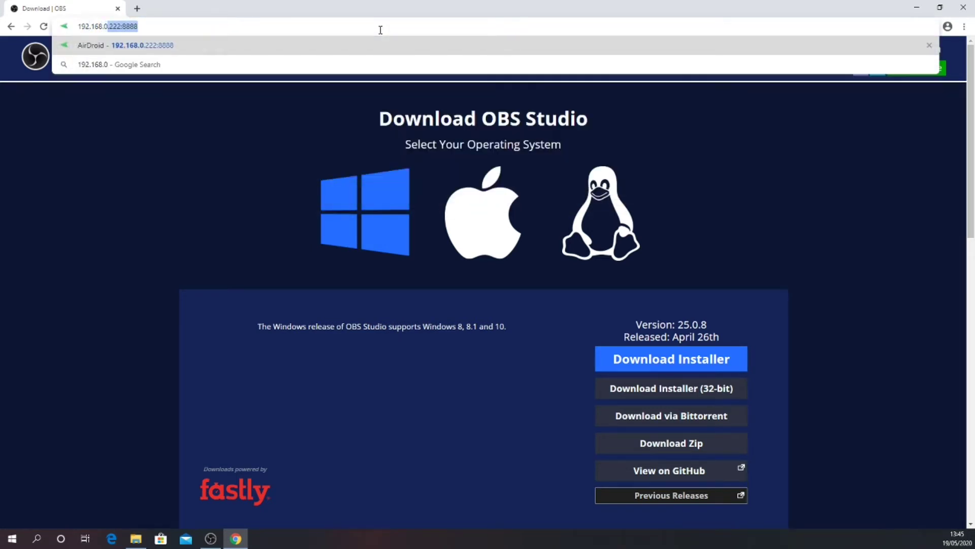
type("222")
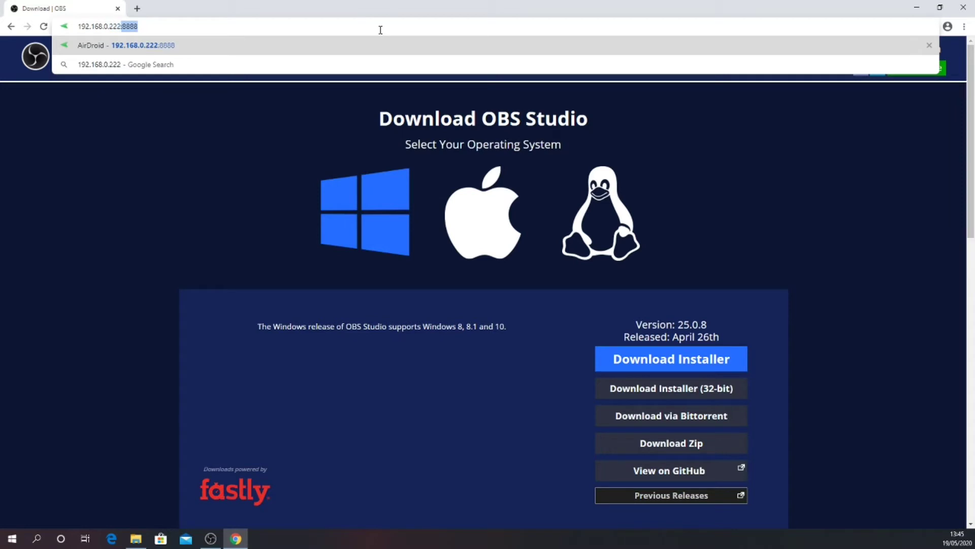
type(":8888")
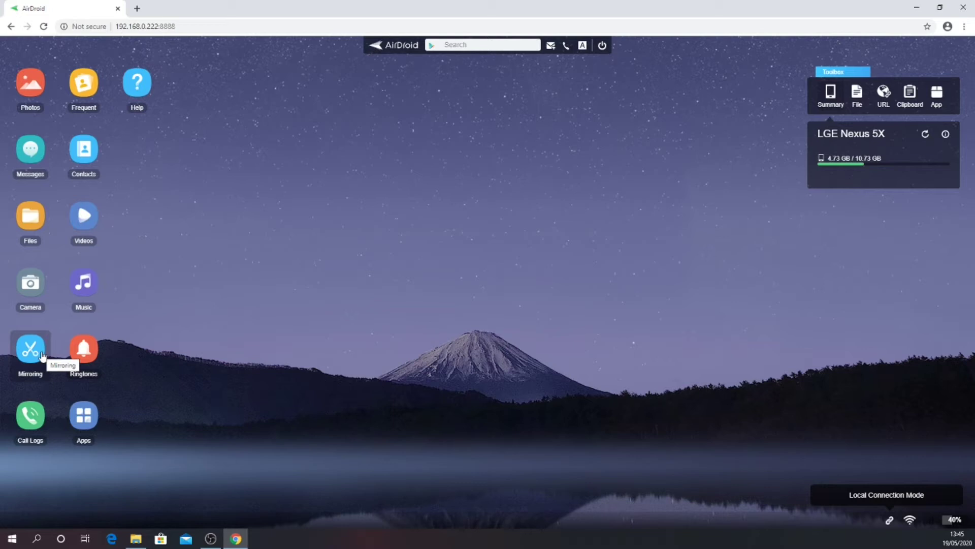
Start Mirroring in AirDroid Web to show the phone's home screen live
left_click(31, 350)
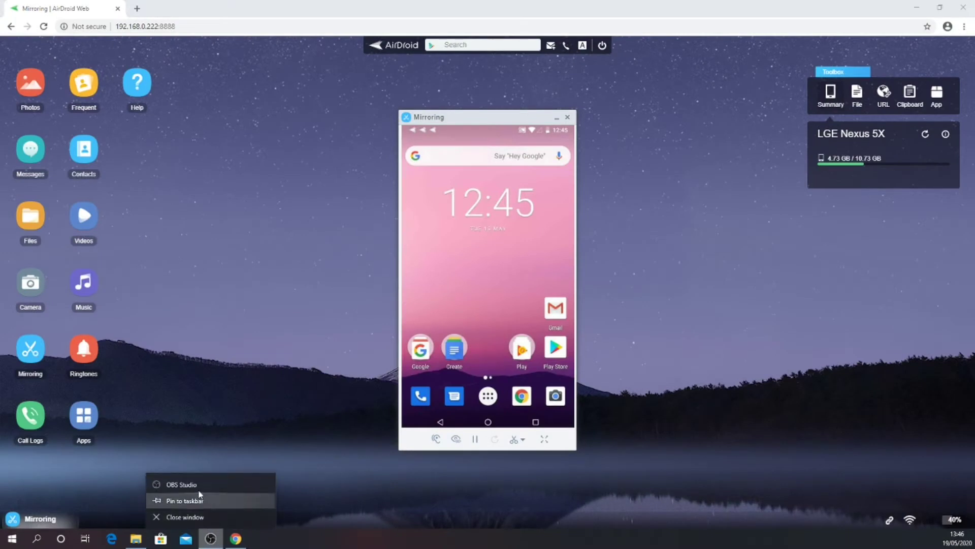
Add a Window Capture source in OBS of the Chrome AirDroid mirroring window
left_click(199, 485)
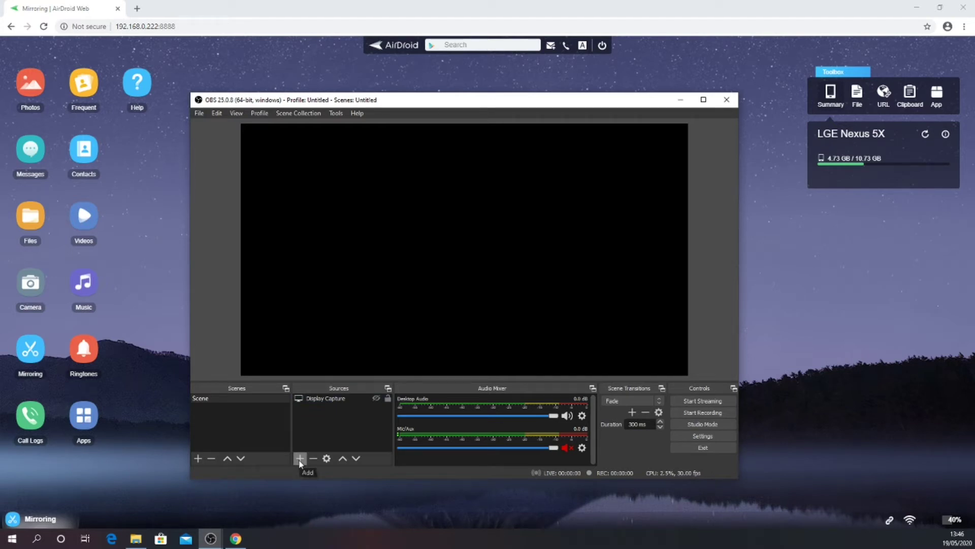
left_click(299, 459)
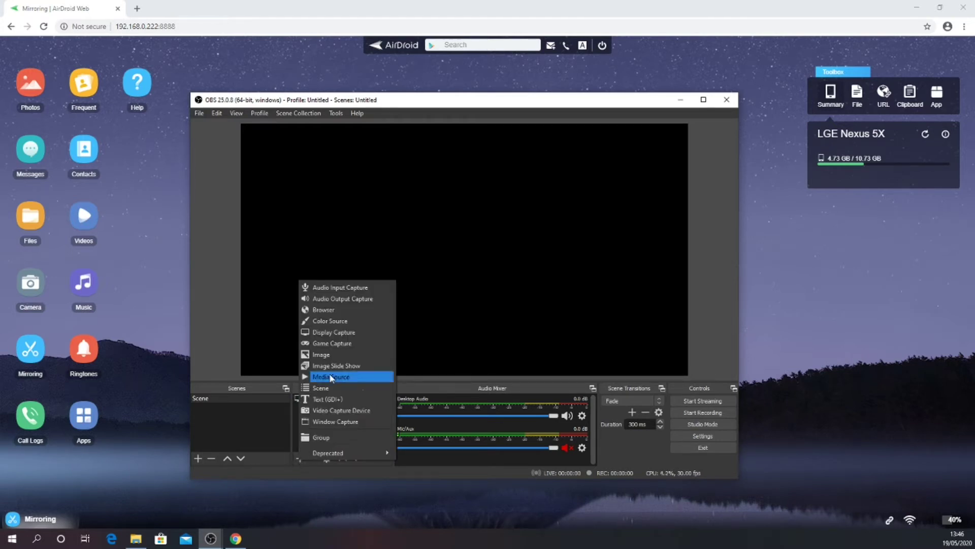
left_click(328, 421)
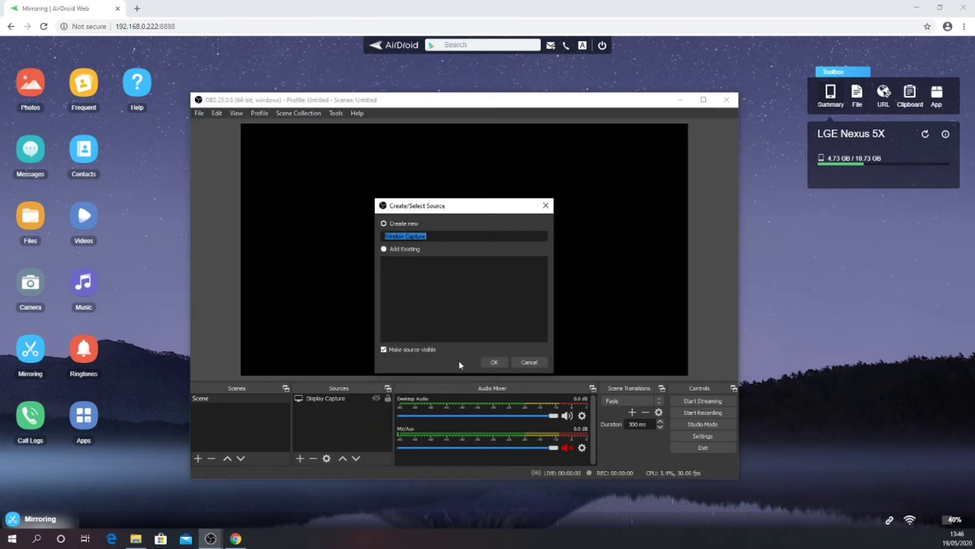
left_click(493, 362)
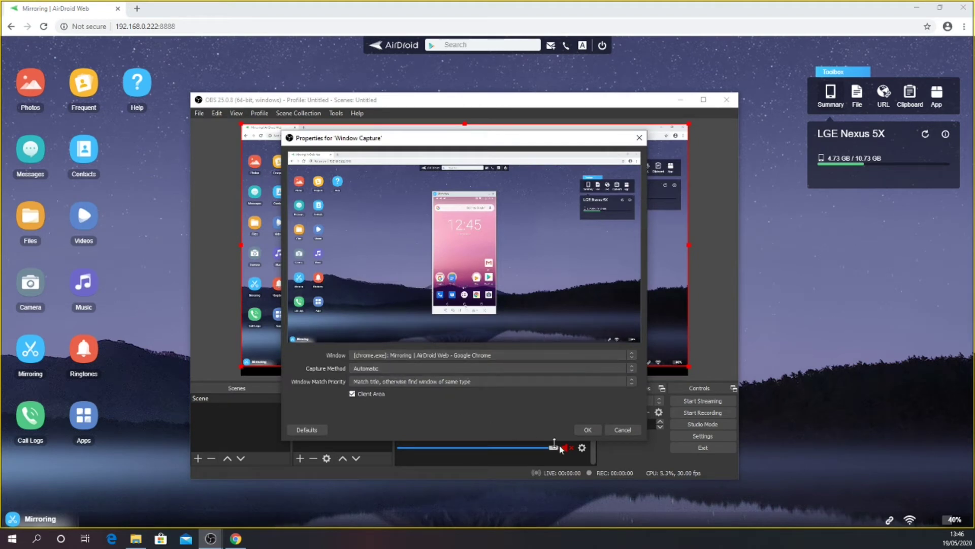
left_click(587, 431)
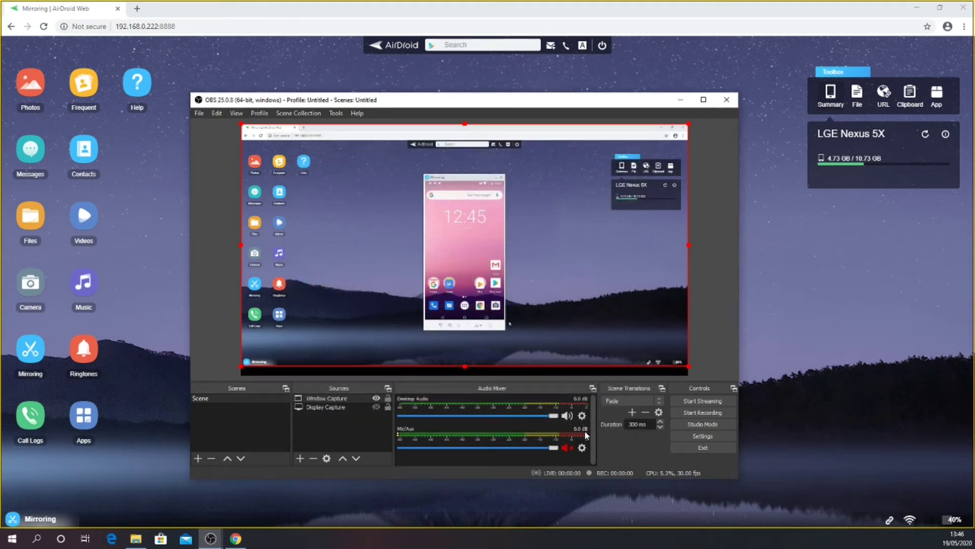
Crop the capture's left, right, bottom and top edges to the phone screen, then enlarge it to canvas height
double_click(538, 107)
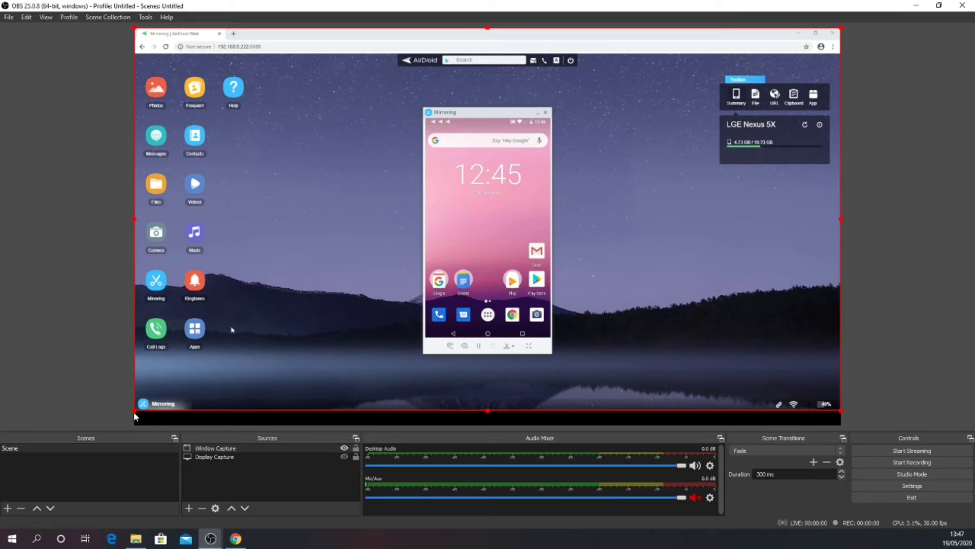
left_click_drag(135, 409, 195, 411)
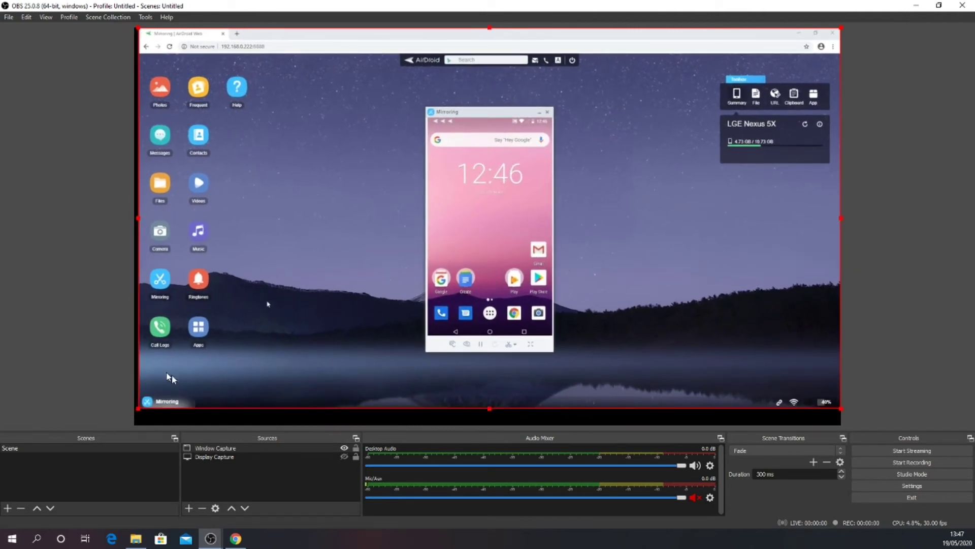
left_click_drag(141, 222, 430, 239)
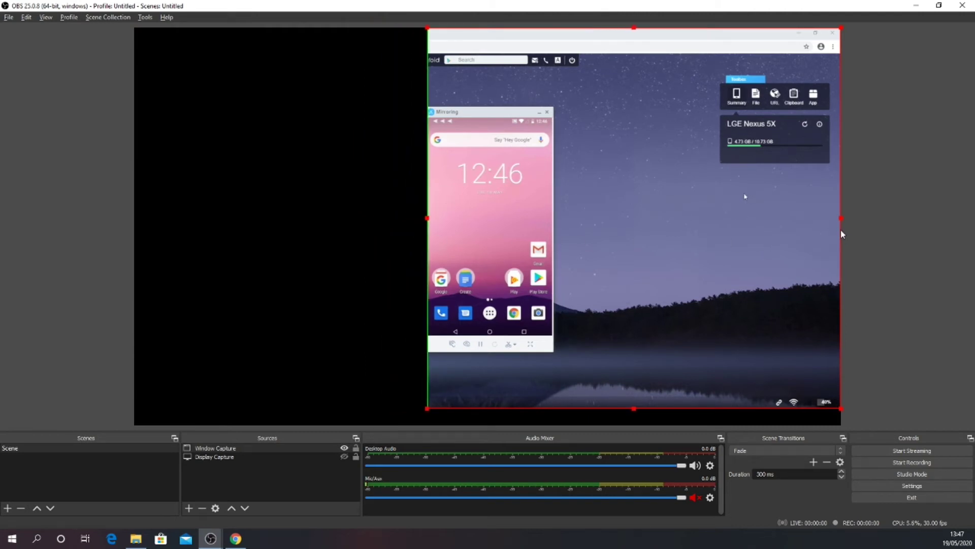
left_click_drag(842, 224, 555, 253)
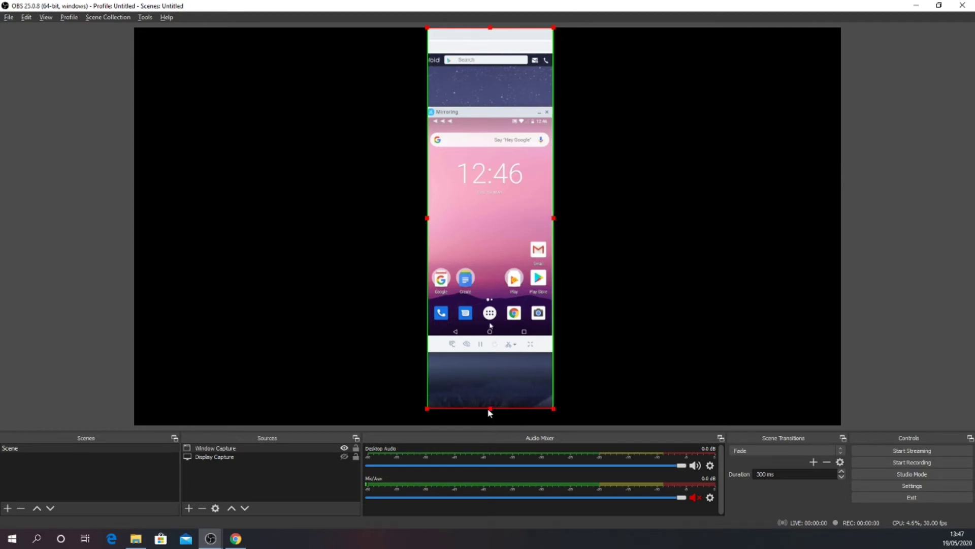
left_click_drag(489, 409, 496, 338)
left_click_drag(491, 29, 480, 117)
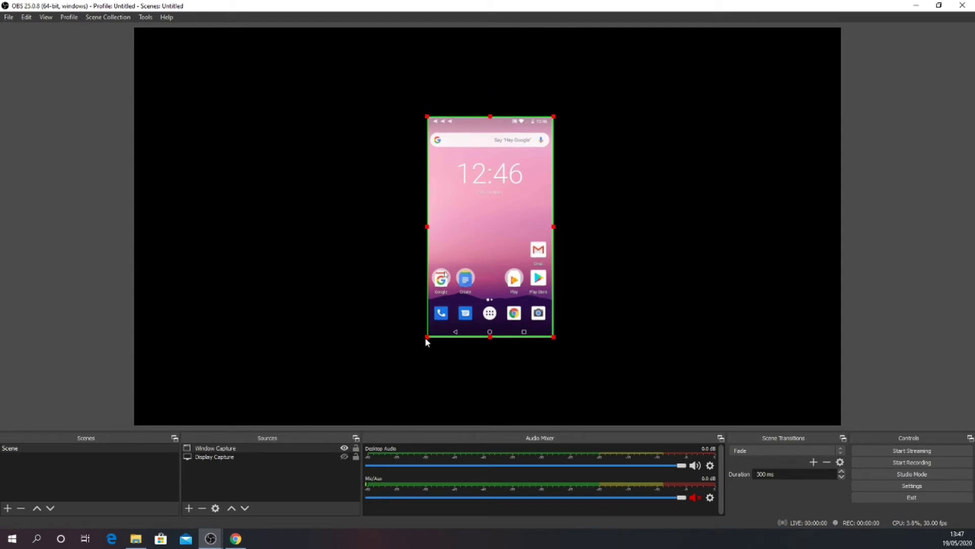
left_click_drag(426, 337, 380, 387)
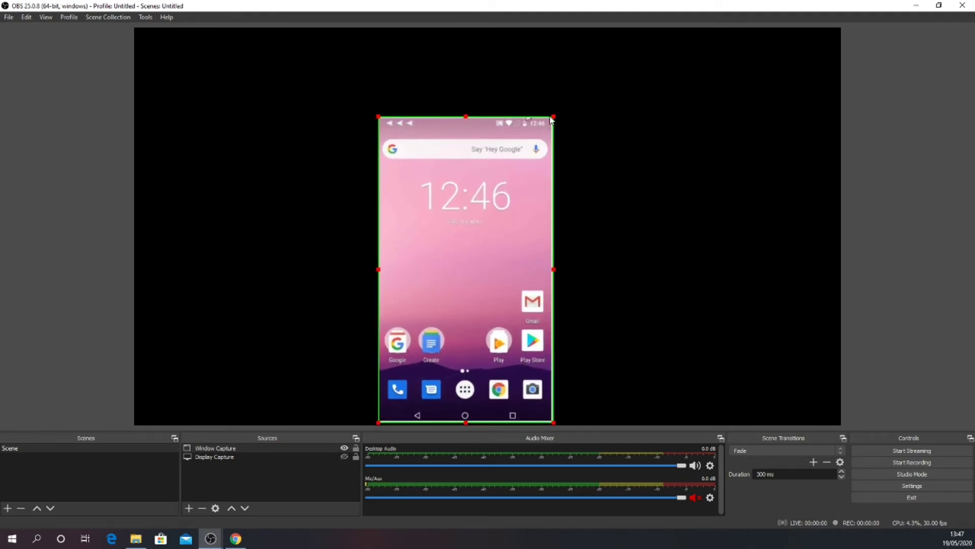
left_click_drag(554, 117, 603, 43)
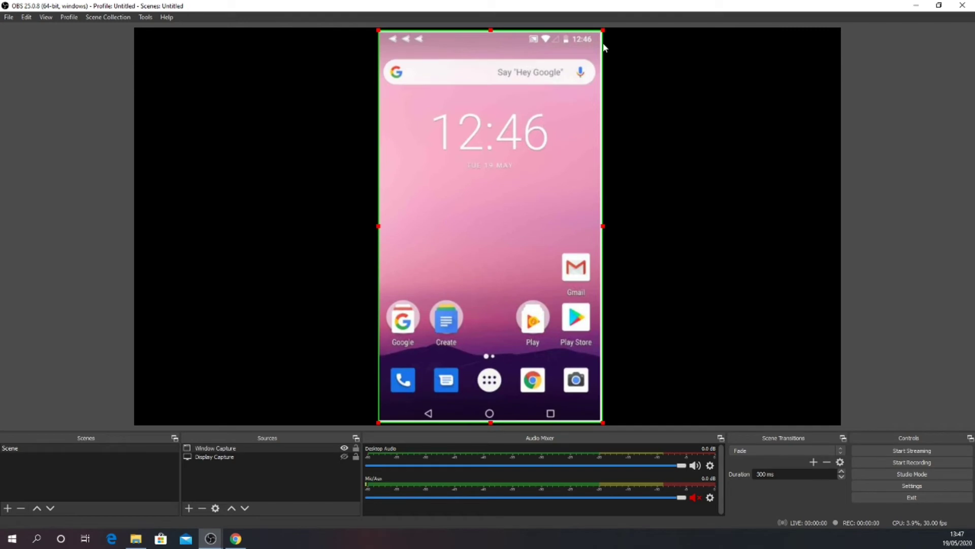
Centre the phone capture with Transform > Center to screen, then deselect it
right_click(489, 259)
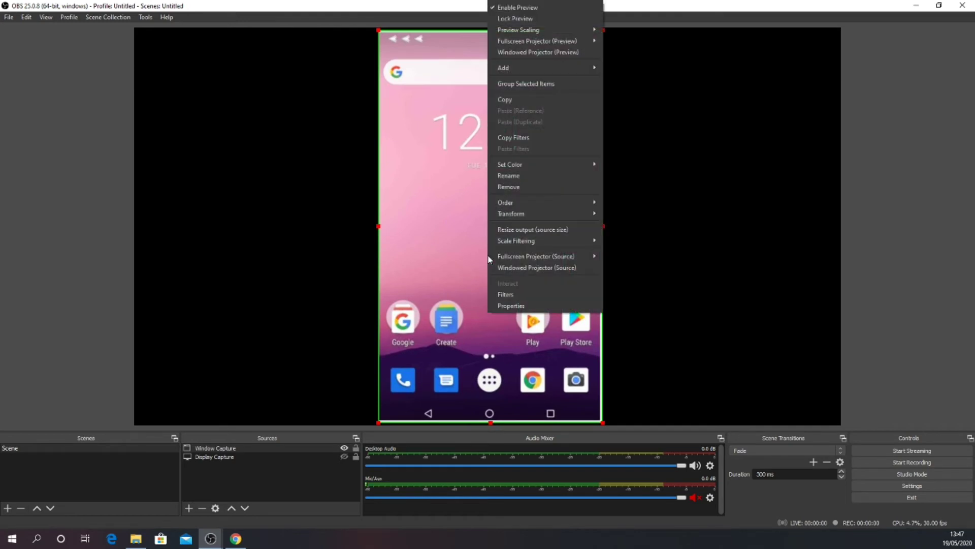
mouse_move(525, 219)
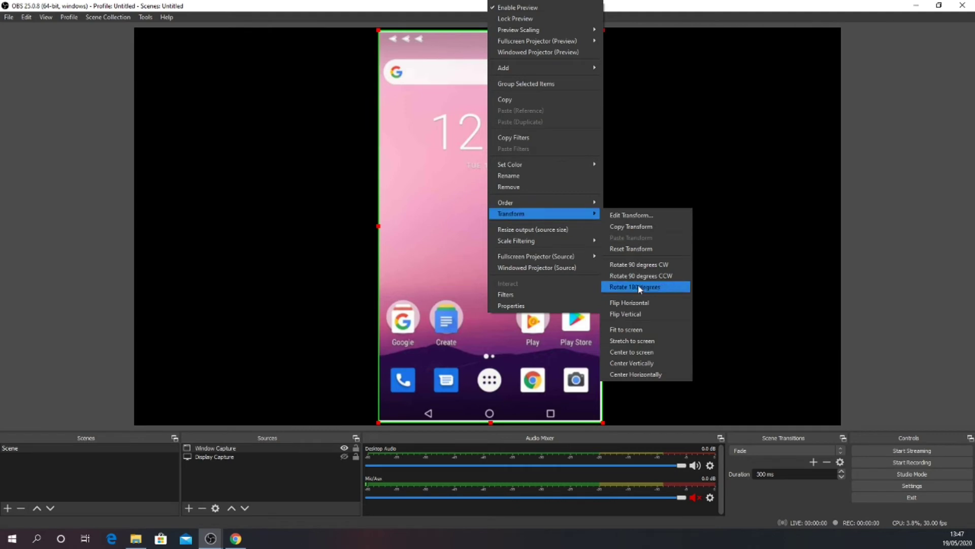
left_click(629, 352)
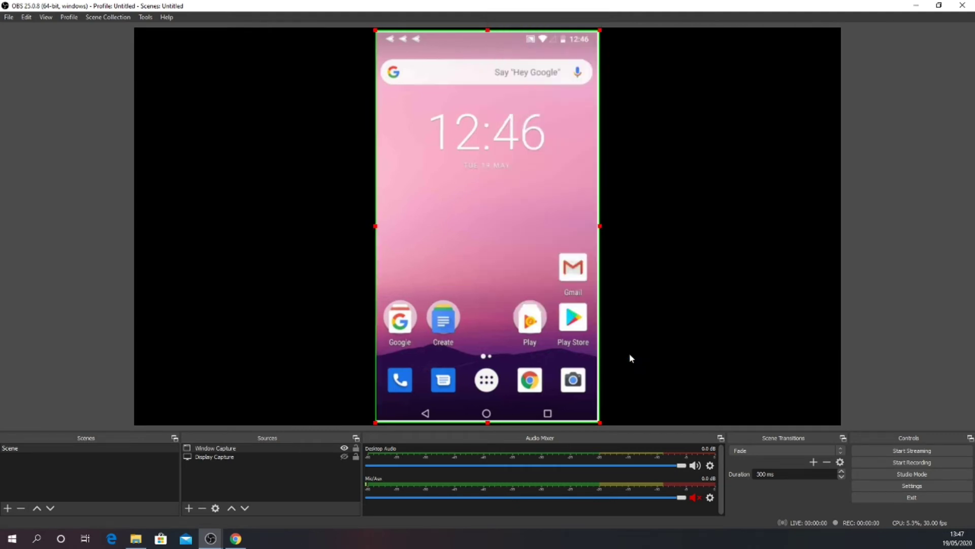
left_click(688, 311)
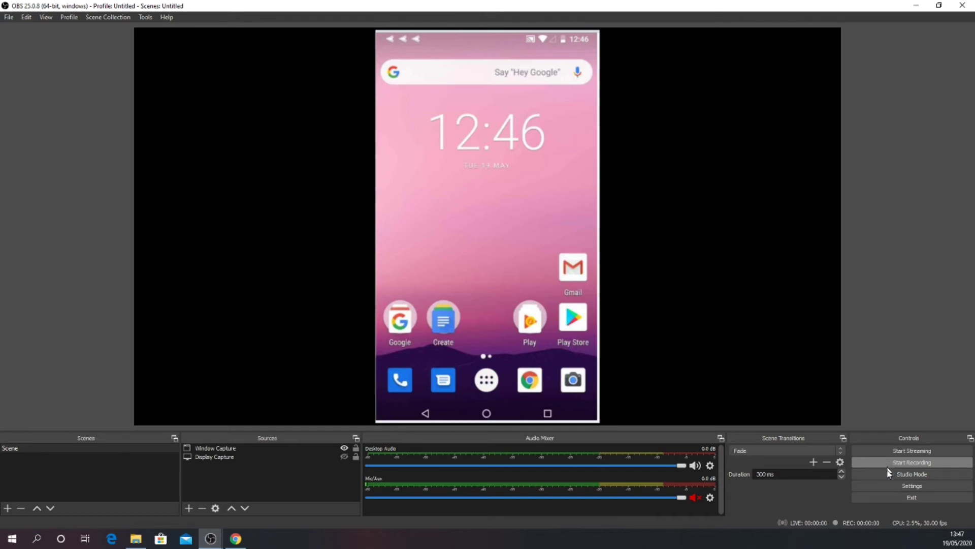
left_click(889, 487)
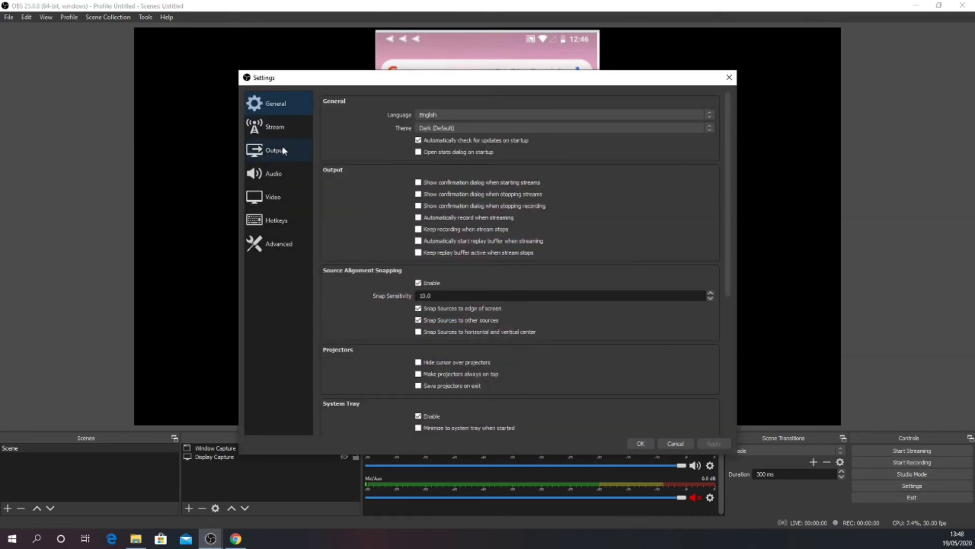
left_click(283, 150)
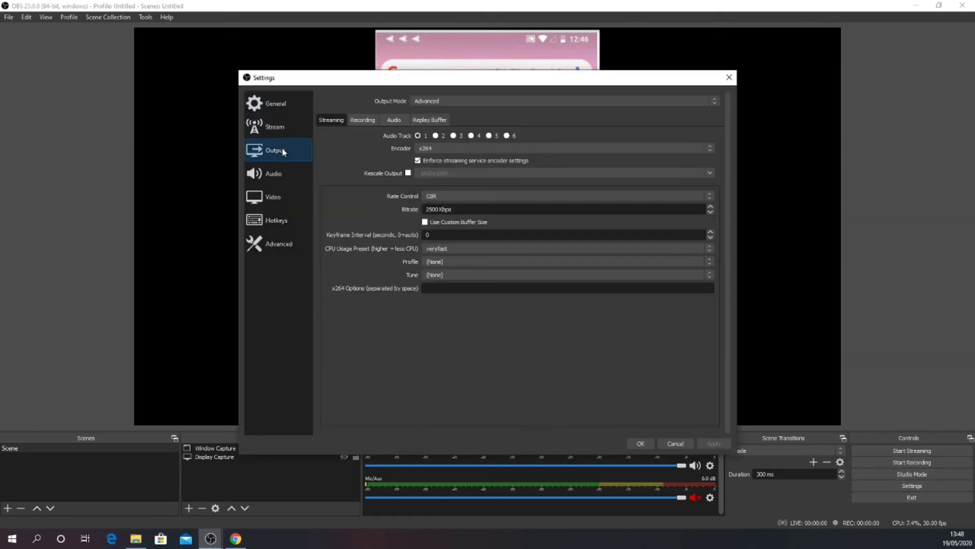
left_click(363, 122)
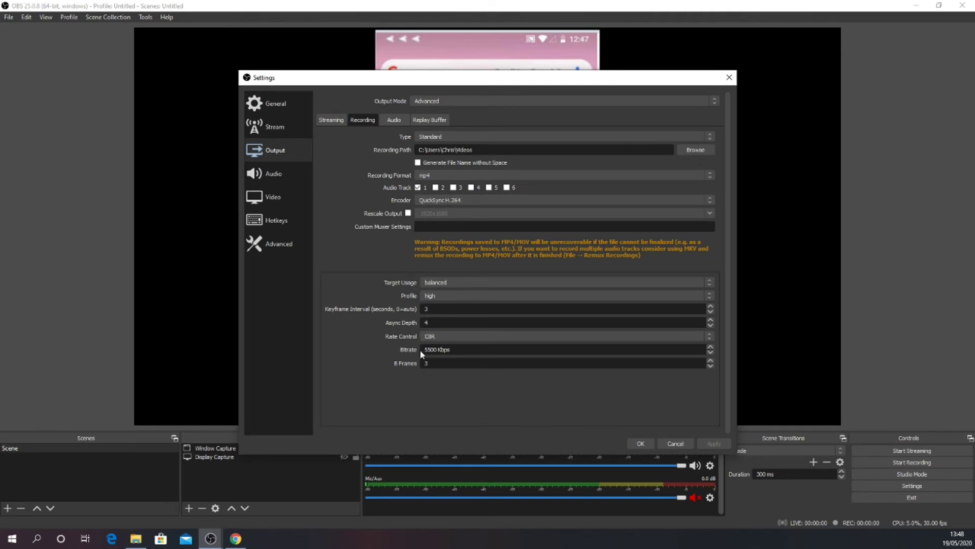
left_click(674, 445)
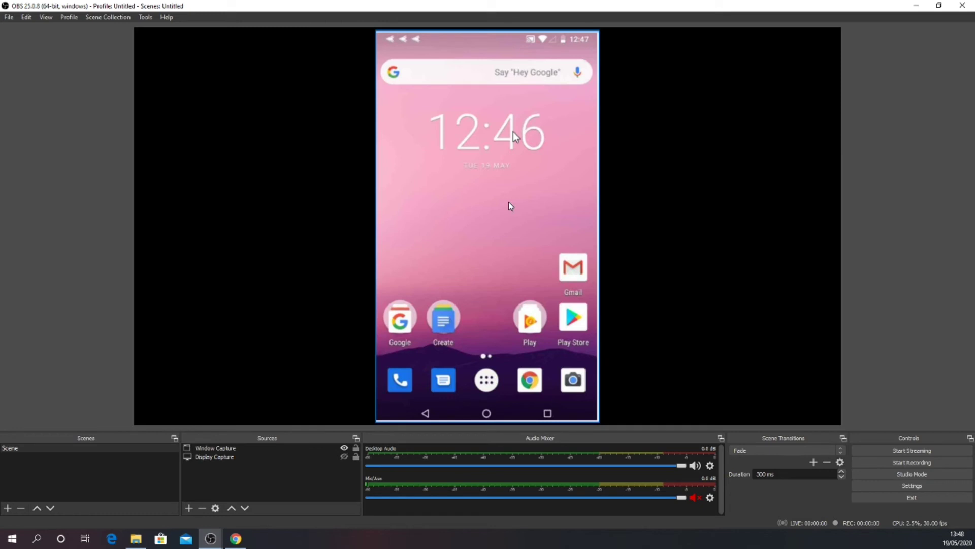
Add an Image source named Background using the starry_sky_clouds_sunset_120716_1920x1080 picture from Pictures
left_click(189, 508)
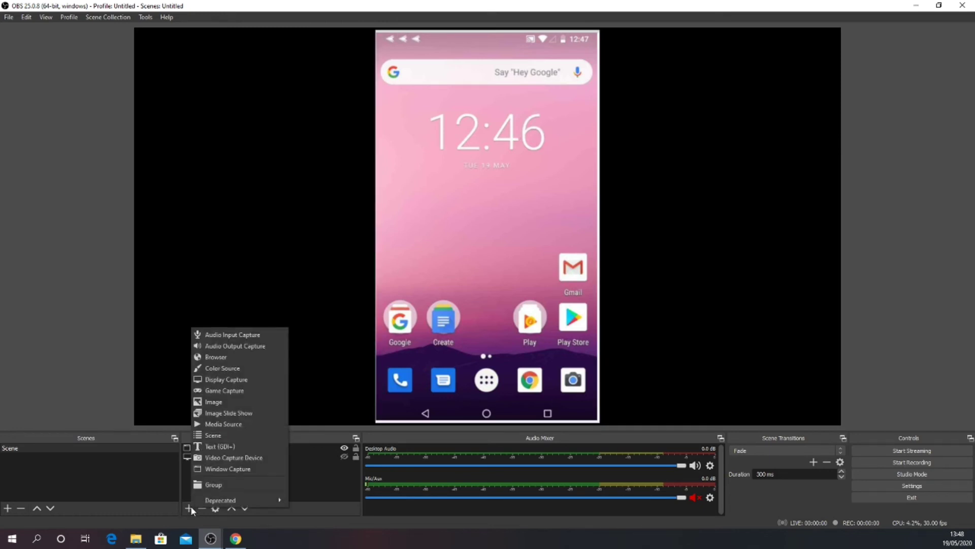
left_click(214, 402)
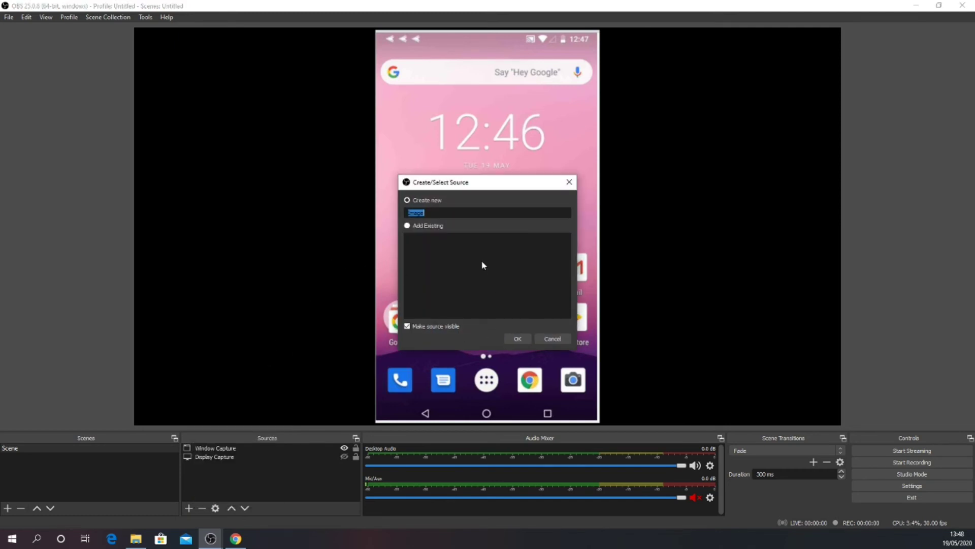
type("Background")
left_click(517, 338)
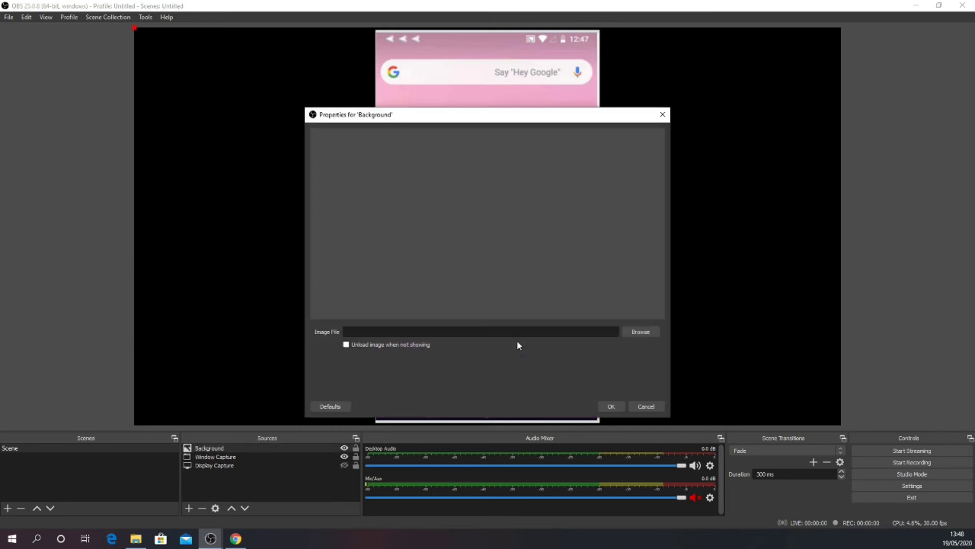
left_click(639, 331)
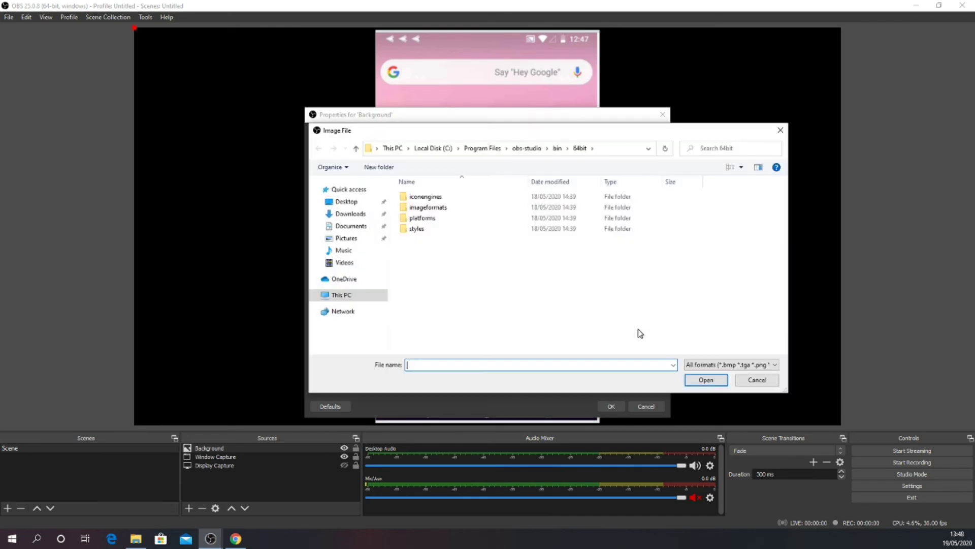
left_click(353, 214)
left_click(353, 240)
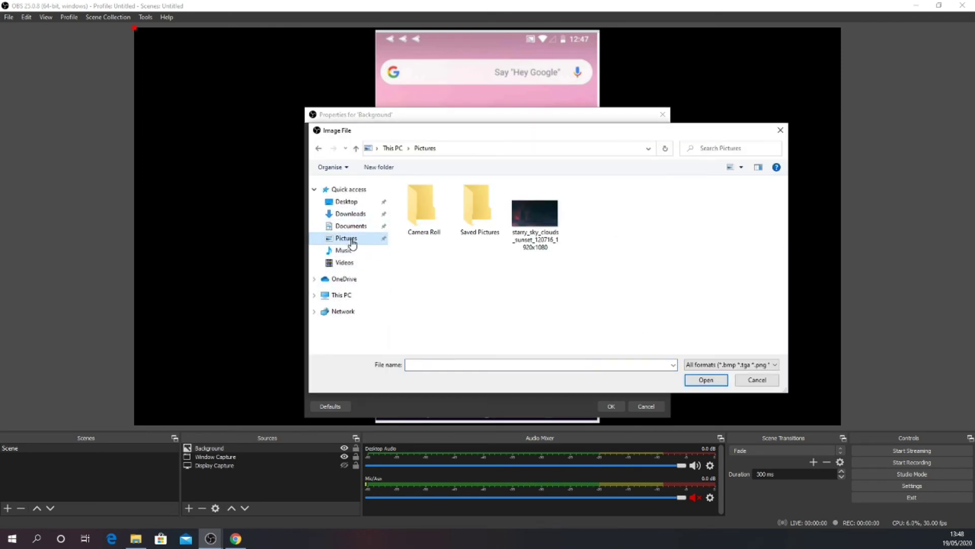
left_click(523, 209)
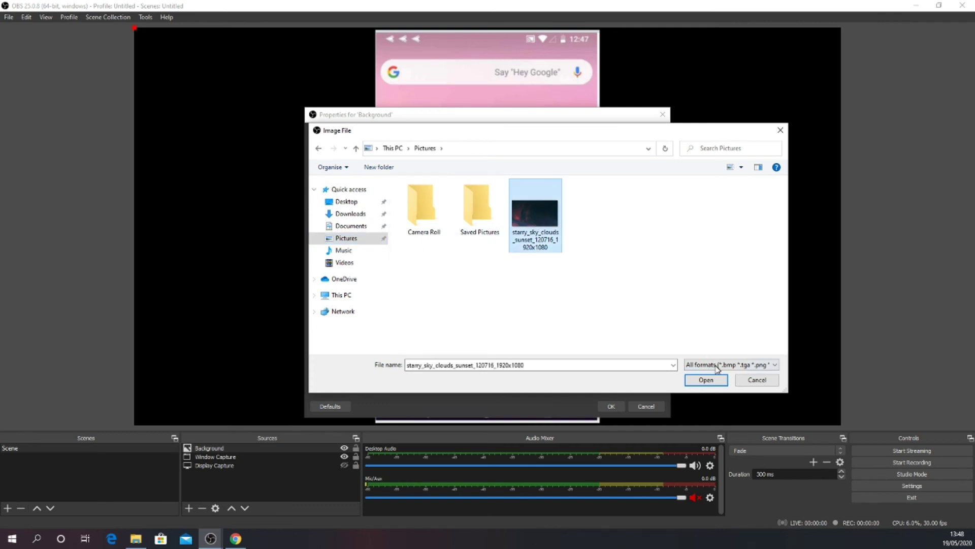
left_click(710, 385)
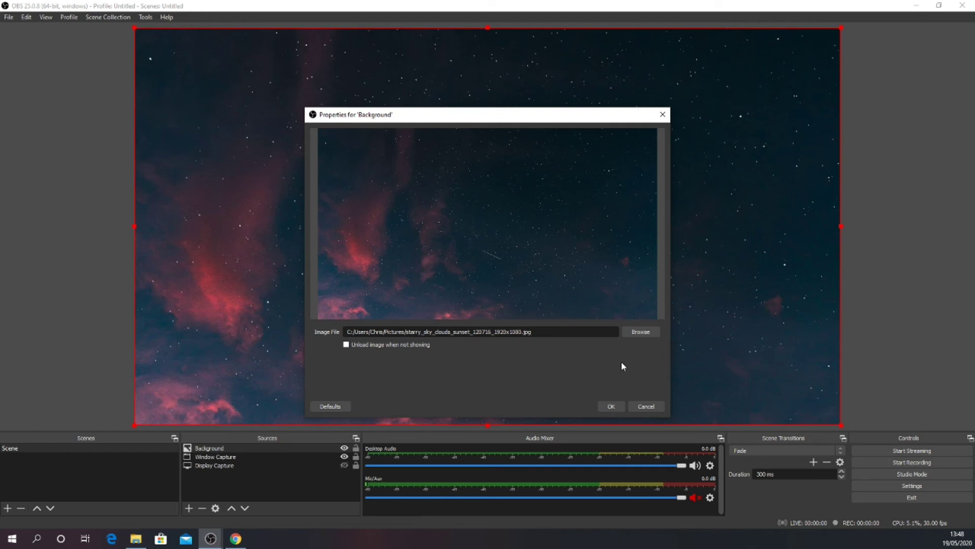
Confirm the Background properties and move it below the Window Capture with Order > Move Down
left_click(610, 406)
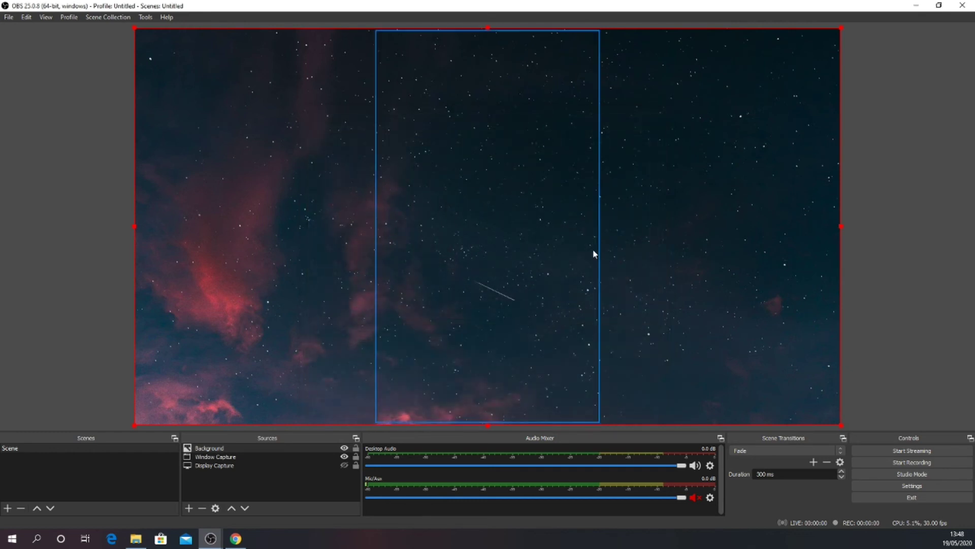
right_click(655, 239)
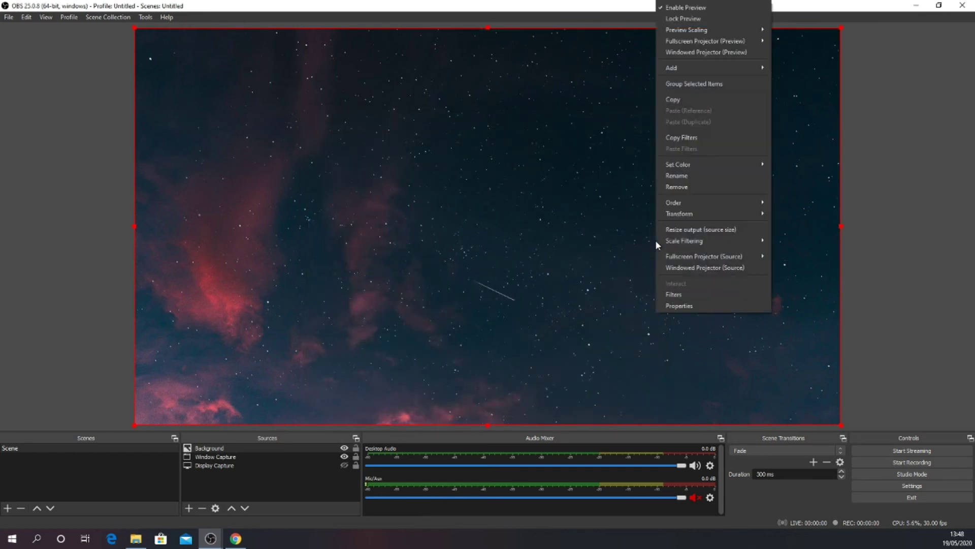
mouse_move(691, 206)
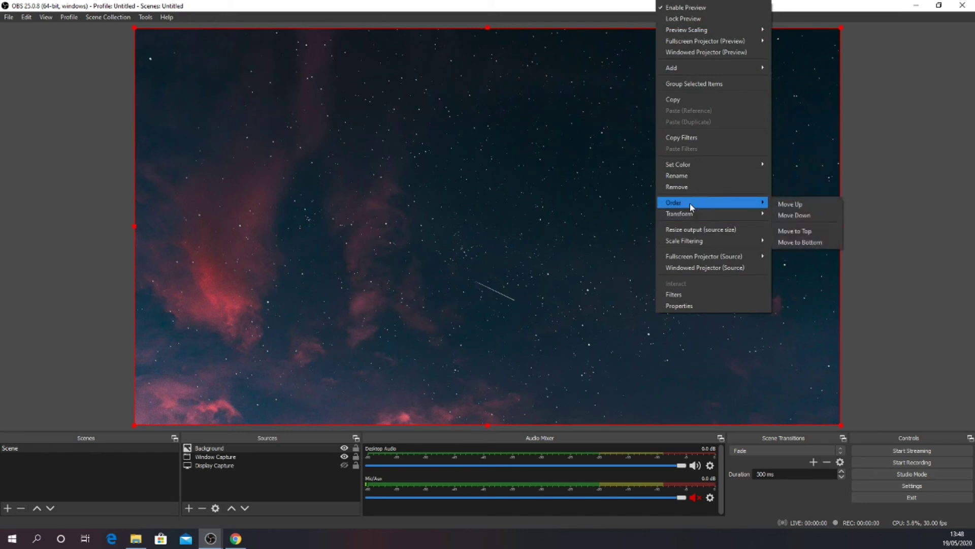
left_click(804, 215)
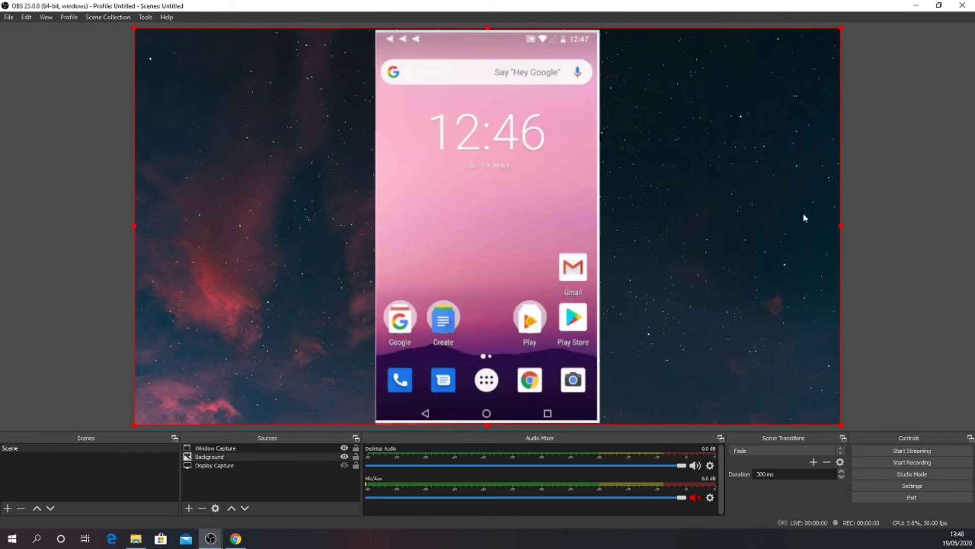